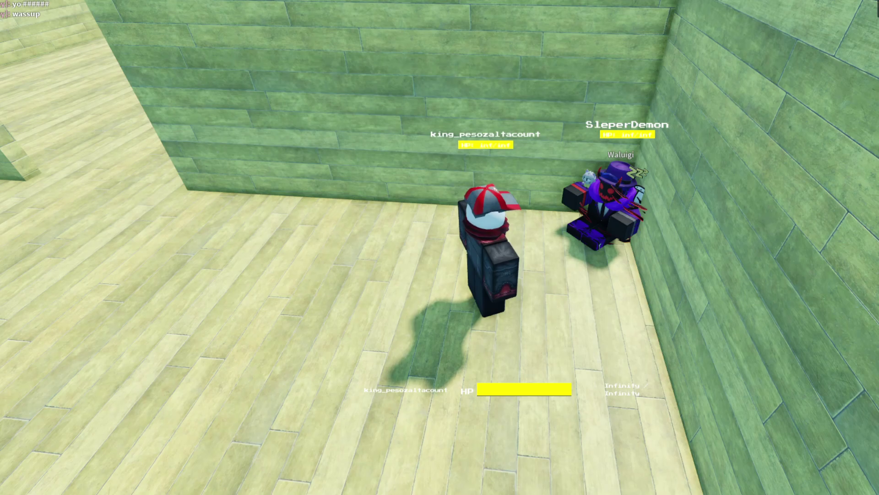
pyautogui.press('1')
pyautogui.press('1')
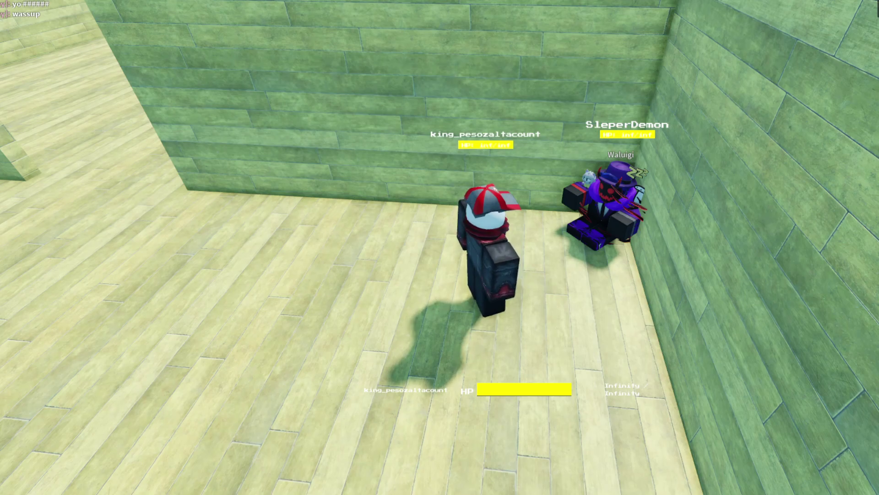